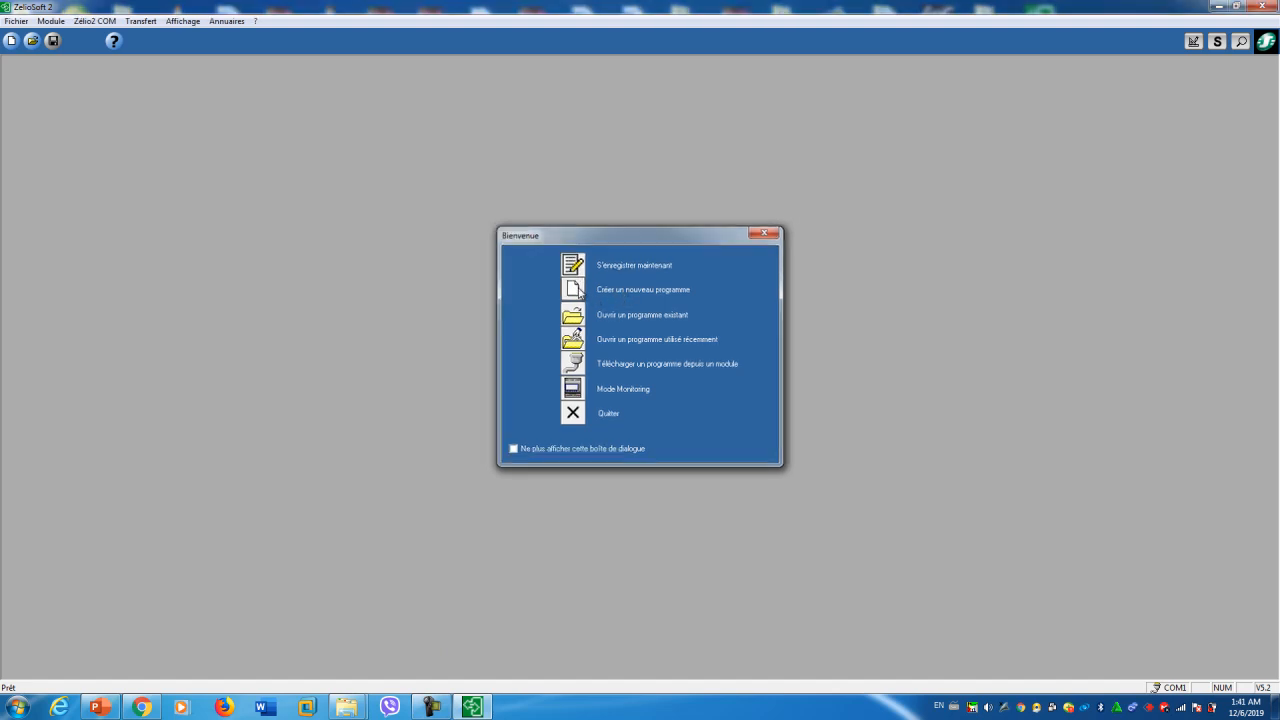
Create a new FBD program for the 24VDC SR3B261BD module without any extensions.
left_click(580, 292)
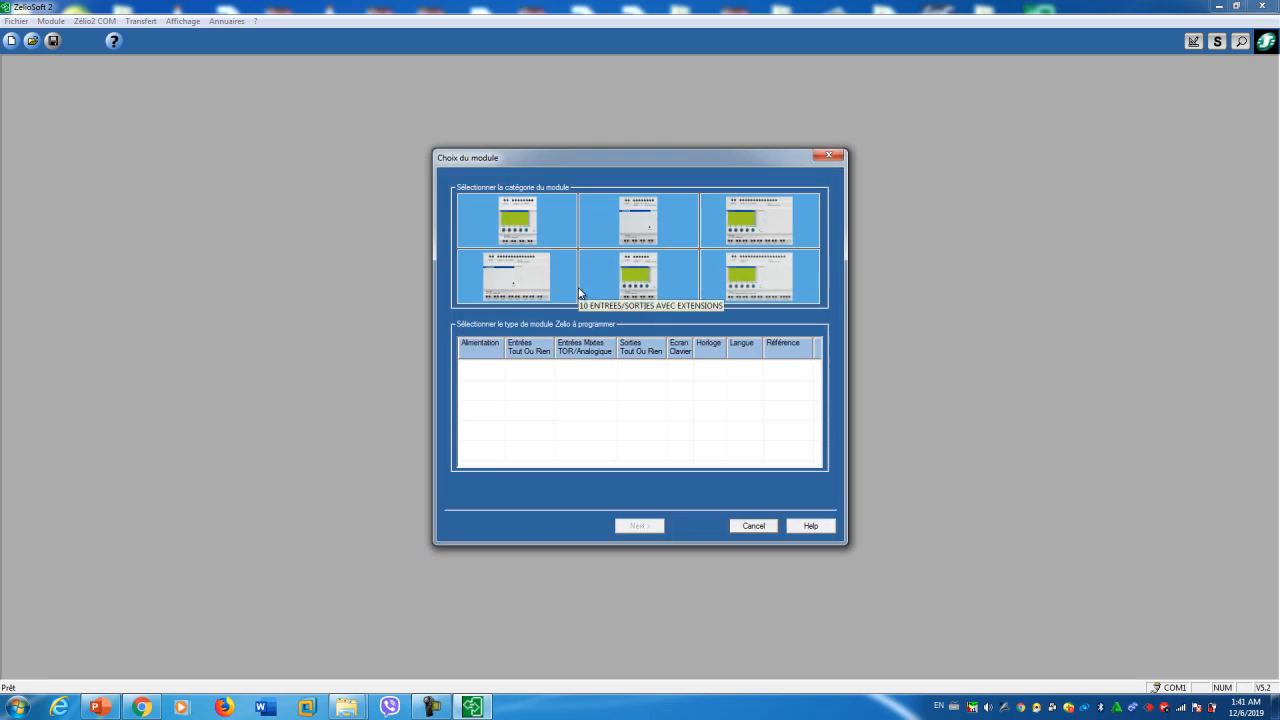
left_click(772, 279)
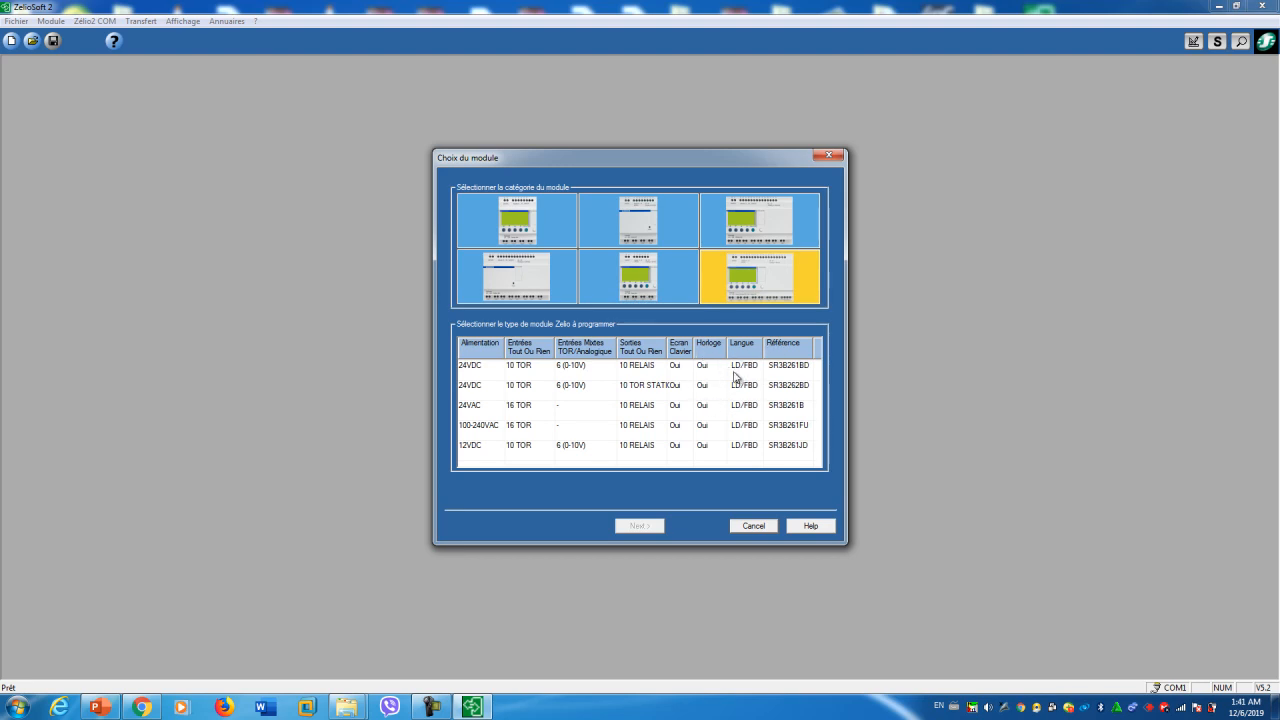
left_click(588, 372)
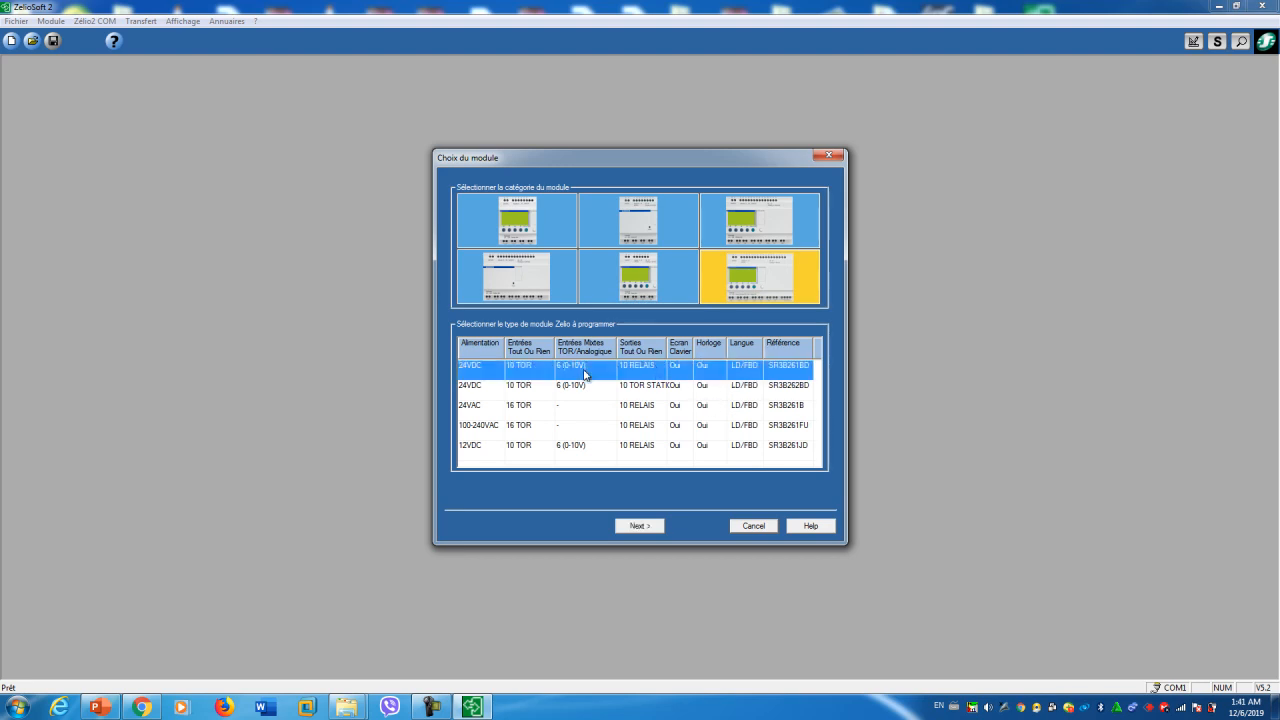
left_click(640, 526)
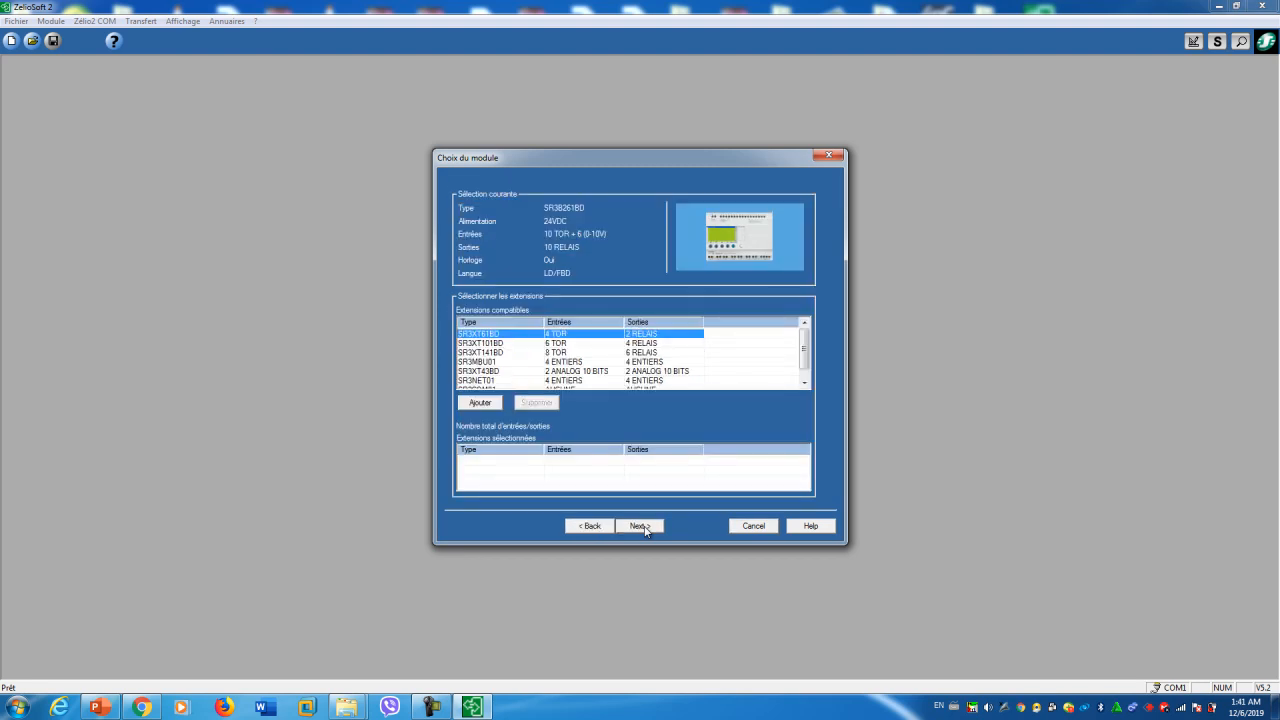
left_click(642, 527)
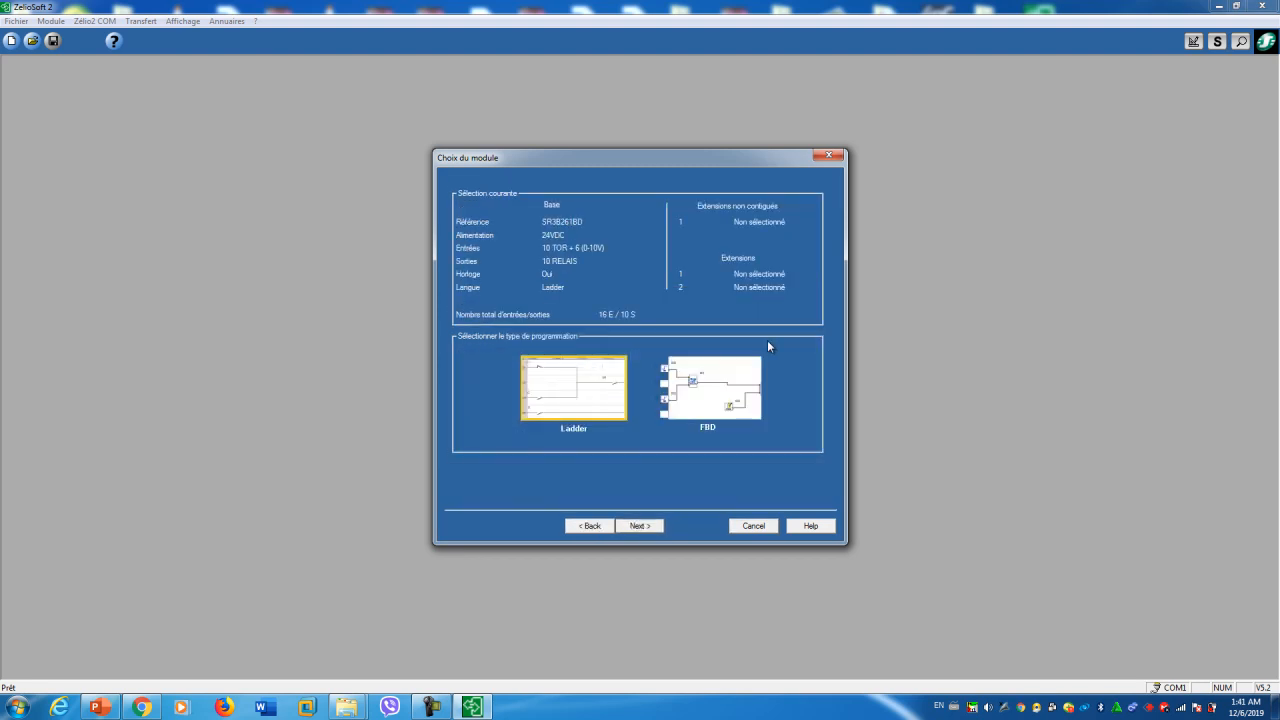
left_click(733, 388)
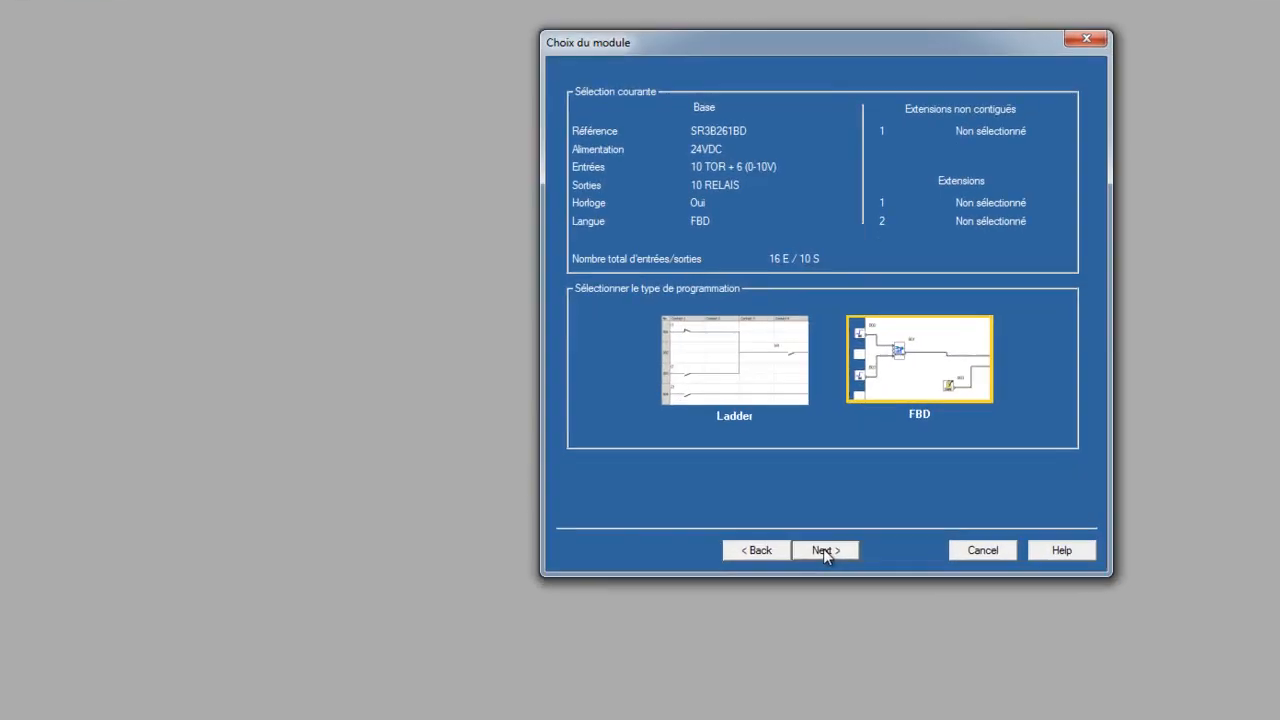
left_click(647, 528)
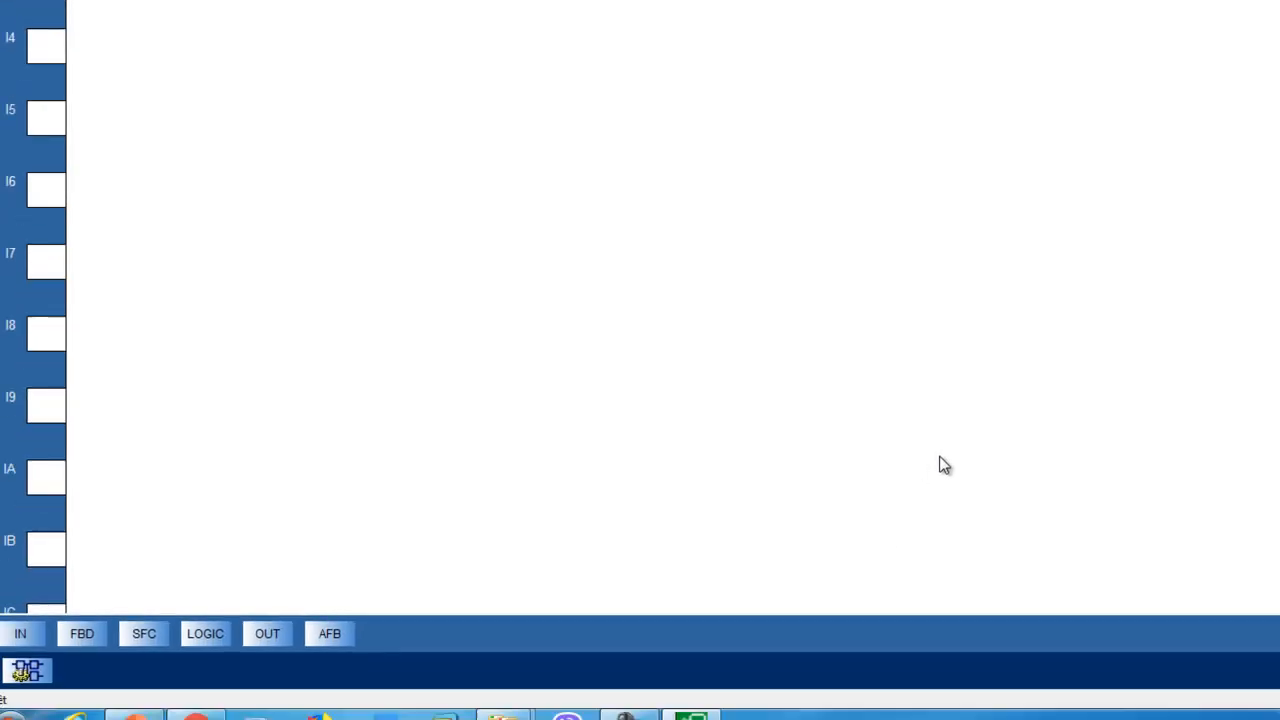
Place a TIME PROG block in the left-centre area of the FBD sheet, roughly level with input I5.
left_click(112, 606)
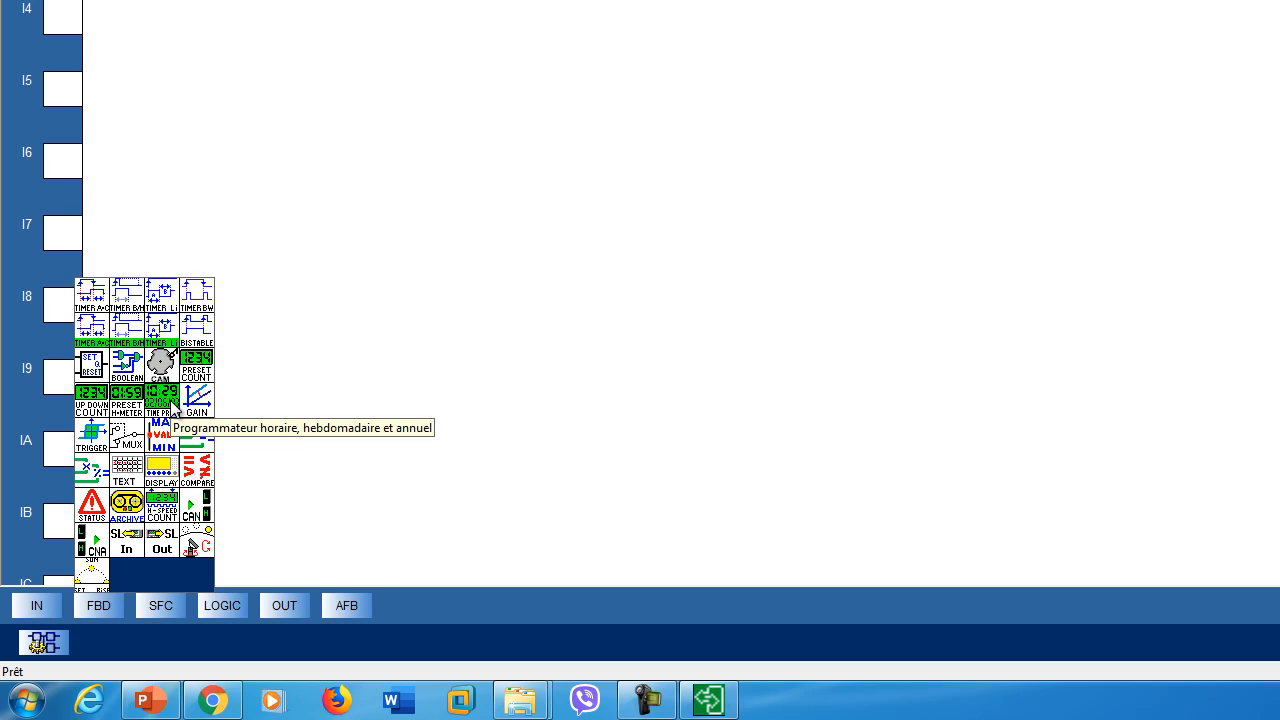
left_click_drag(172, 403, 630, 169)
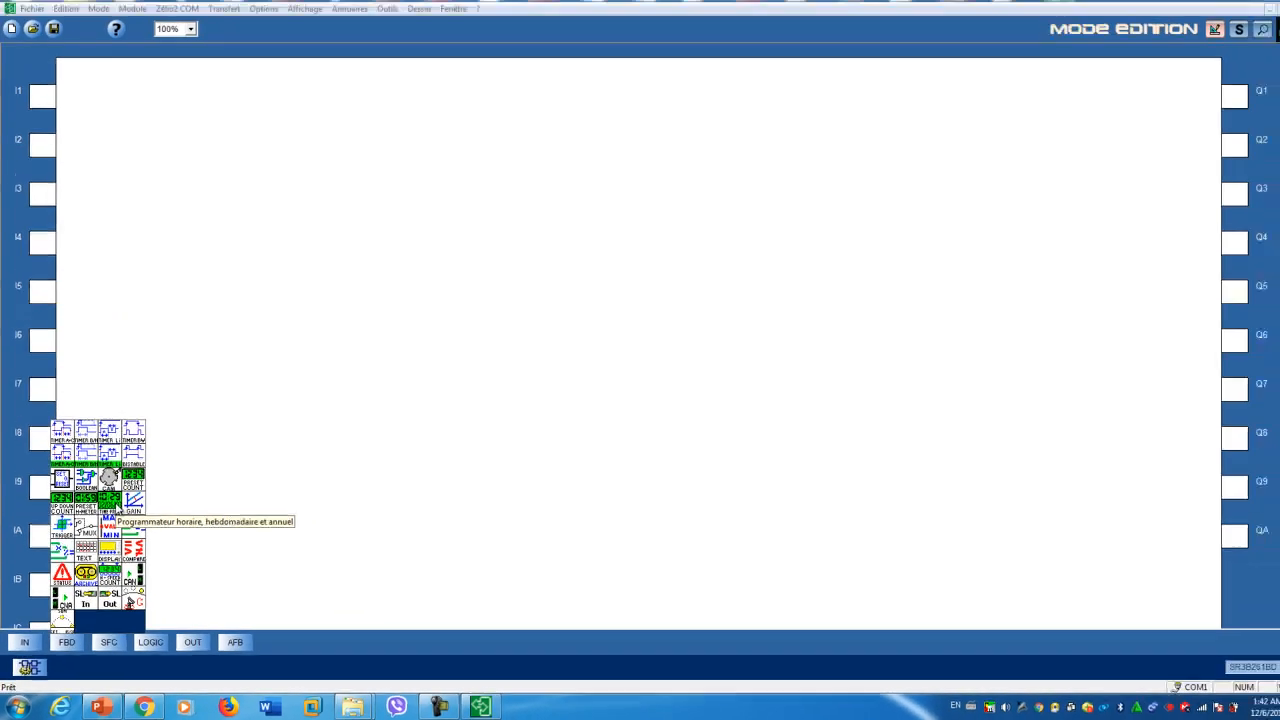
left_click_drag(419, 350, 437, 302)
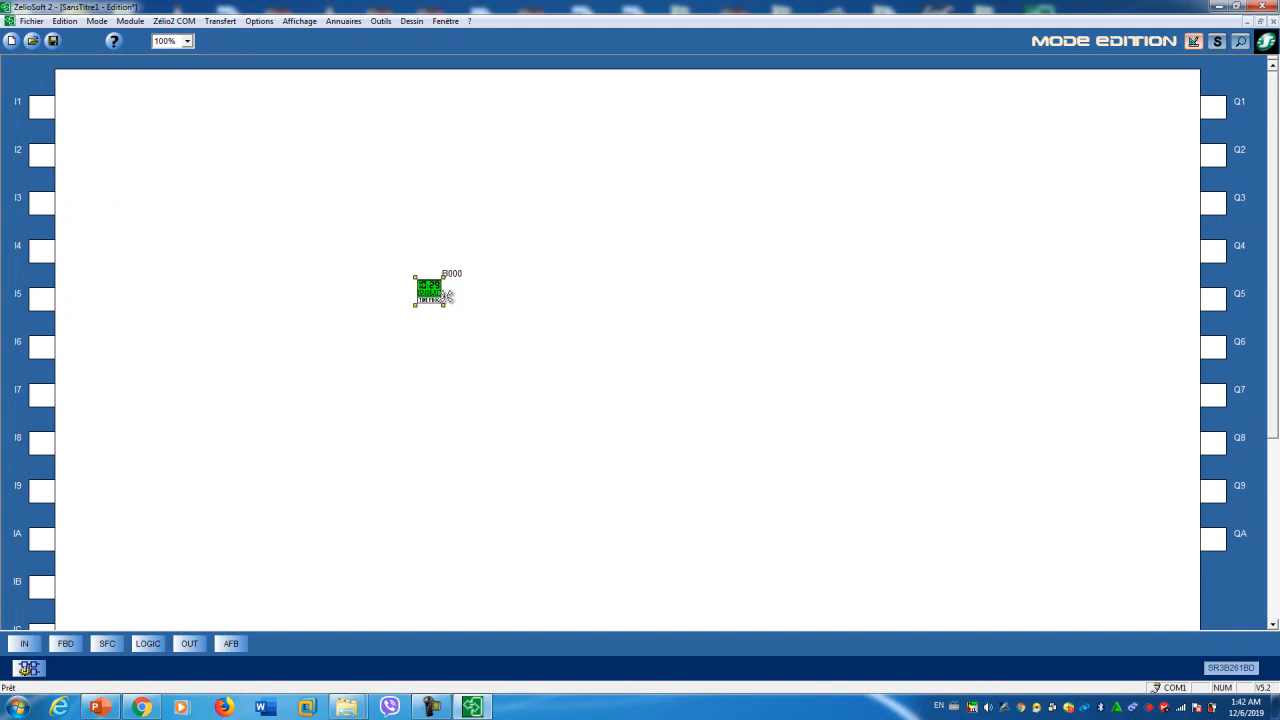
Place a discrete OUT block on output Q4 and wire the TIME PROG block's output to it.
mouse_move(184, 650)
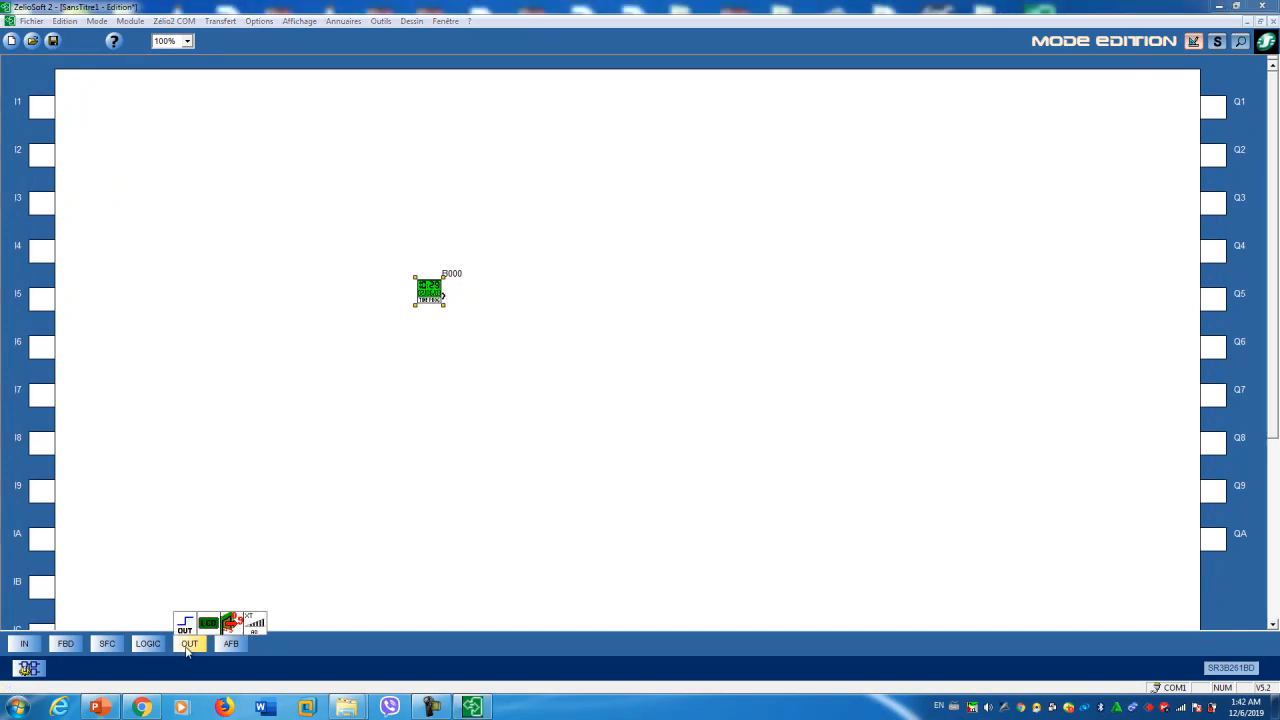
left_click_drag(186, 623, 1210, 256)
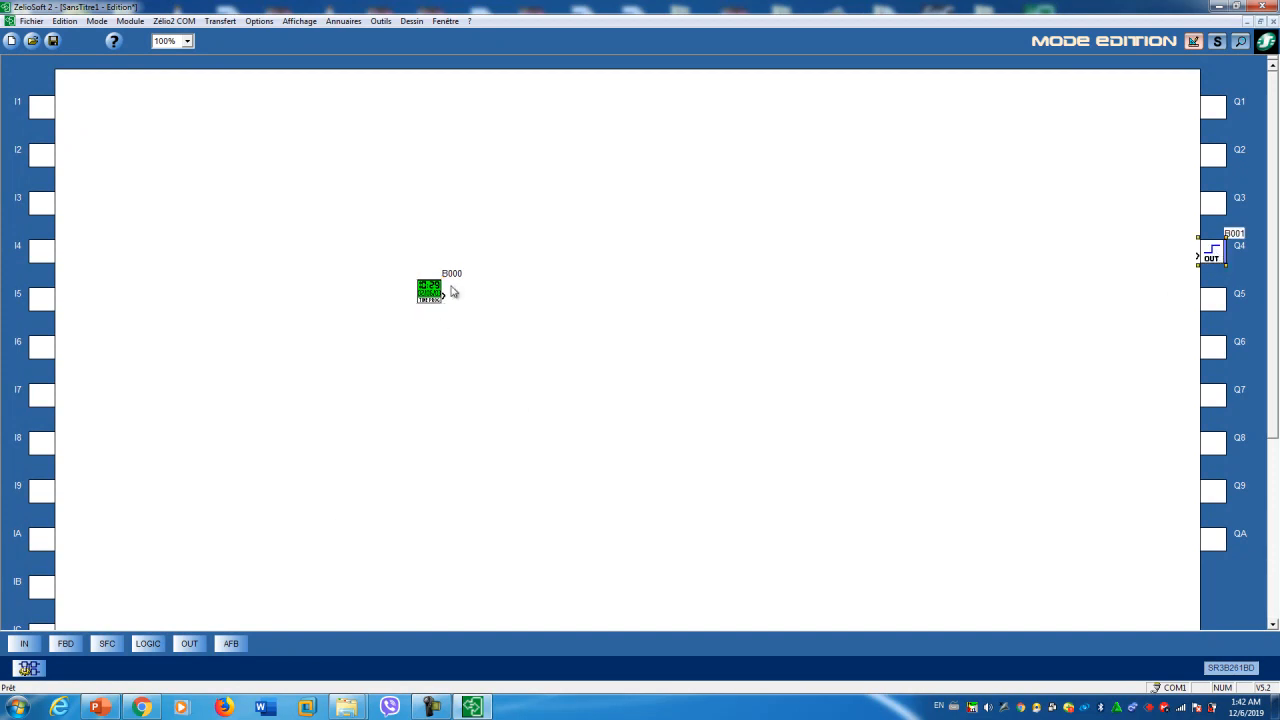
left_click_drag(445, 295, 1199, 255)
left_click(442, 295)
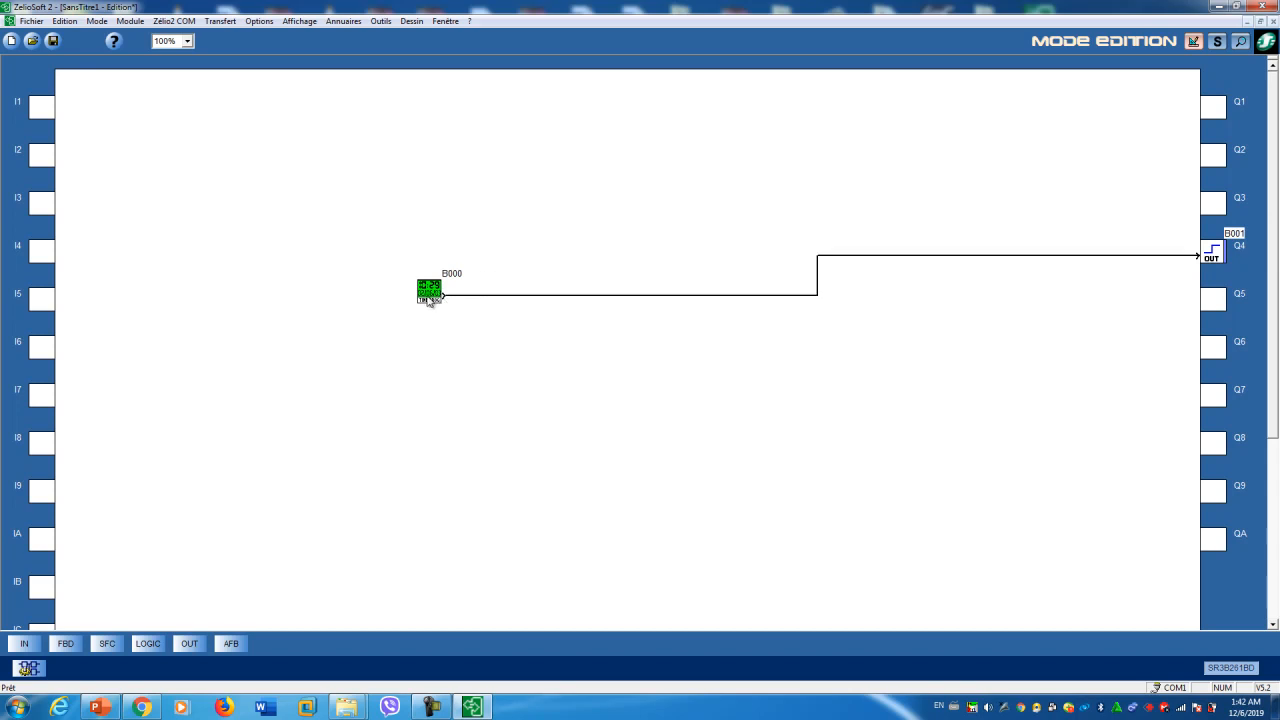
Add a first MARCHE cycle to the TIME PROG block's parameters and set its start hour and minutes.
right_click(428, 298)
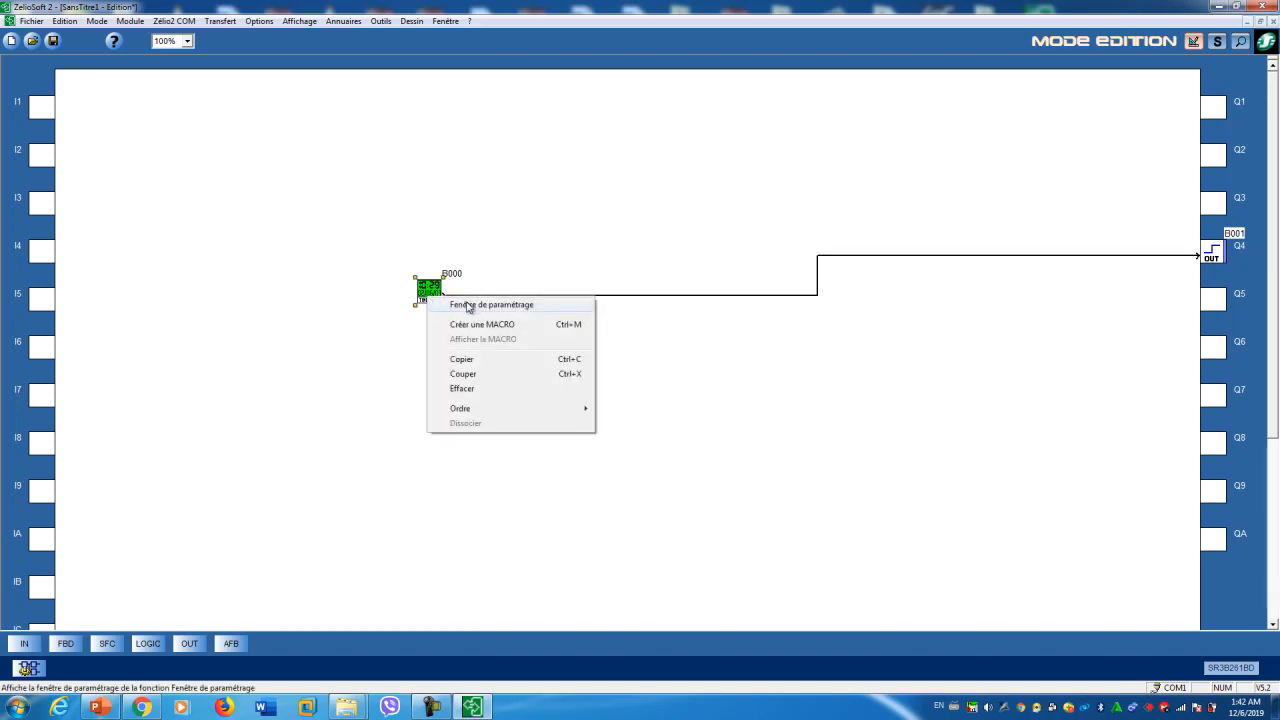
left_click(468, 306)
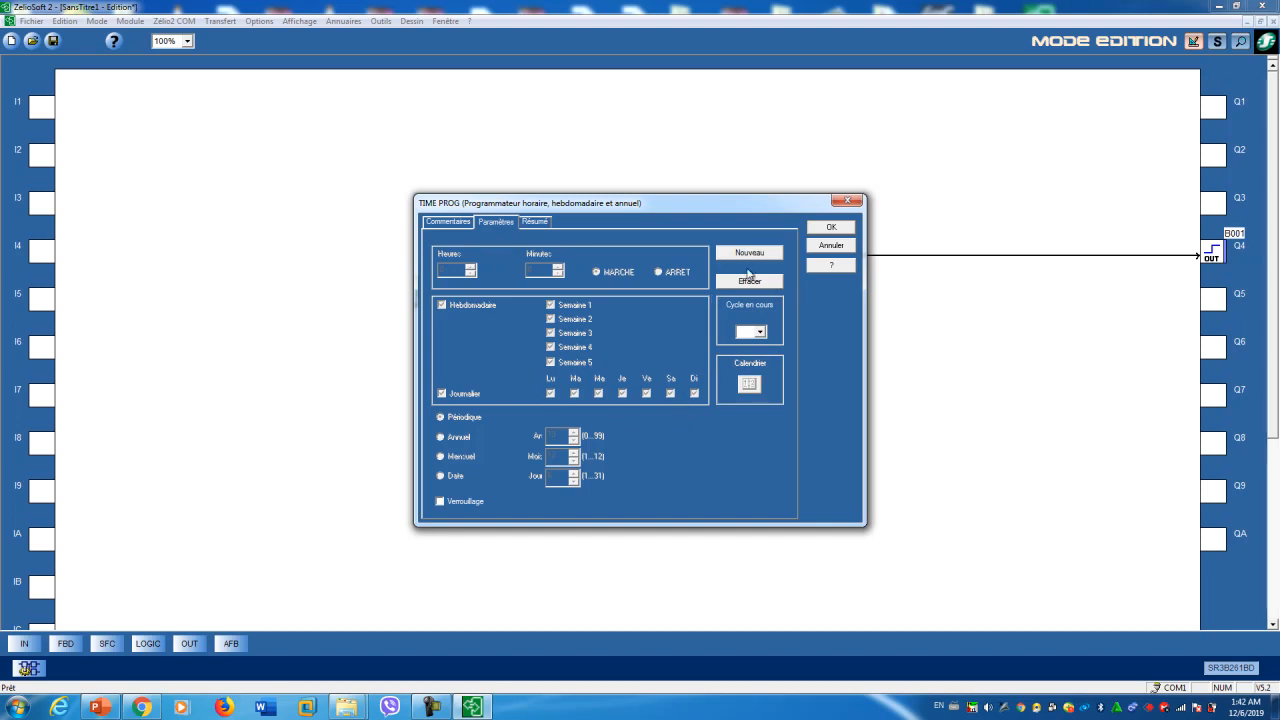
left_click(749, 254)
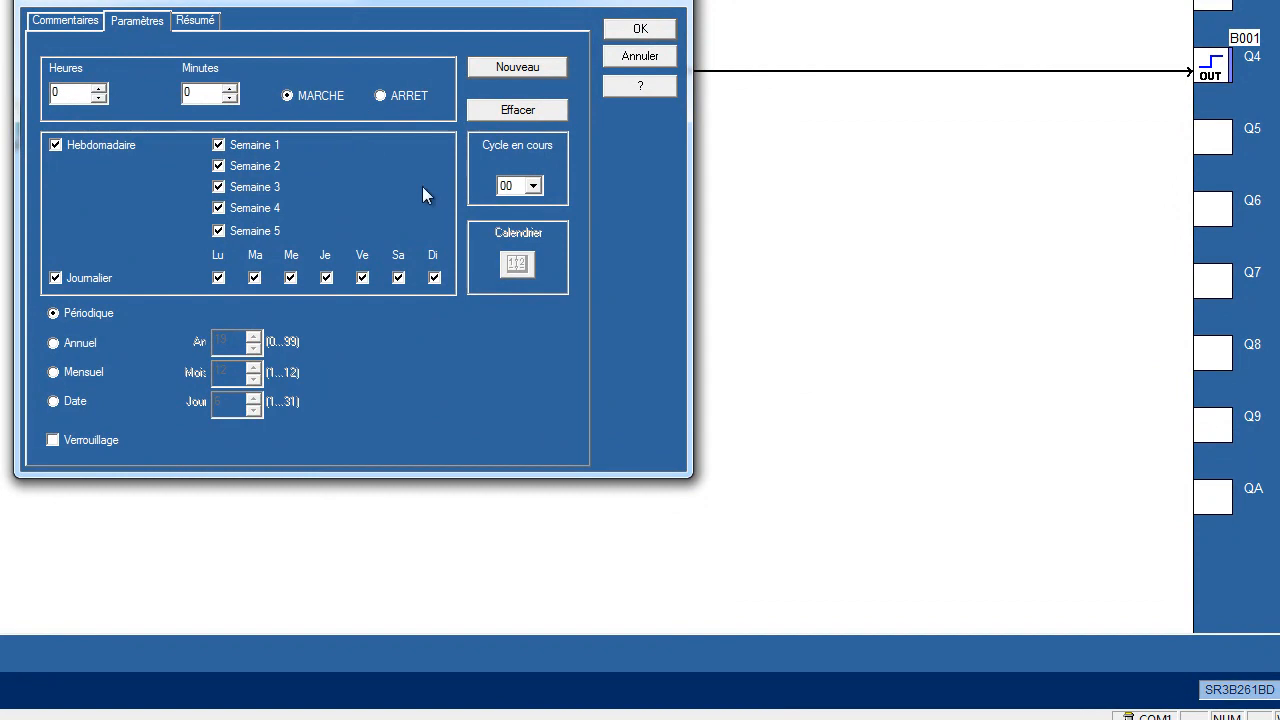
double_click(71, 93)
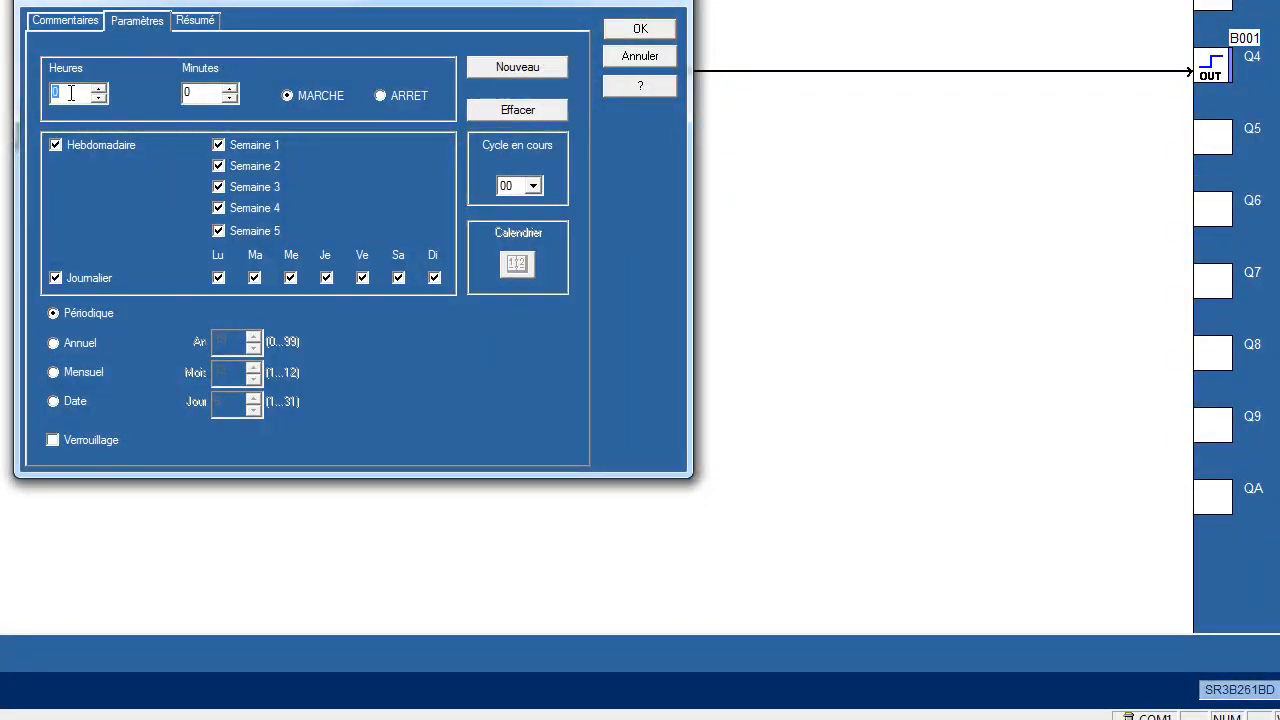
double_click(198, 91)
Add a second cycle to the TIME PROG block that switches to ARRET at 01:45, and accept the settings.
left_click(527, 66)
double_click(66, 93)
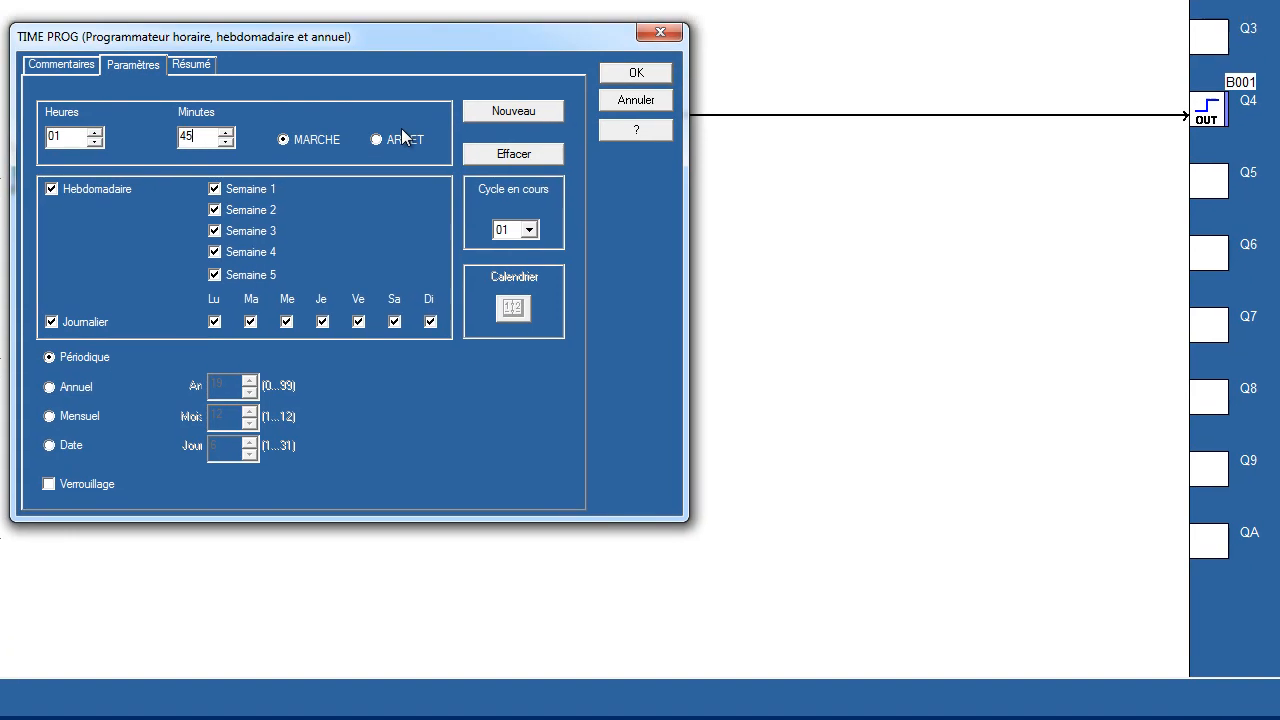
left_click(403, 135)
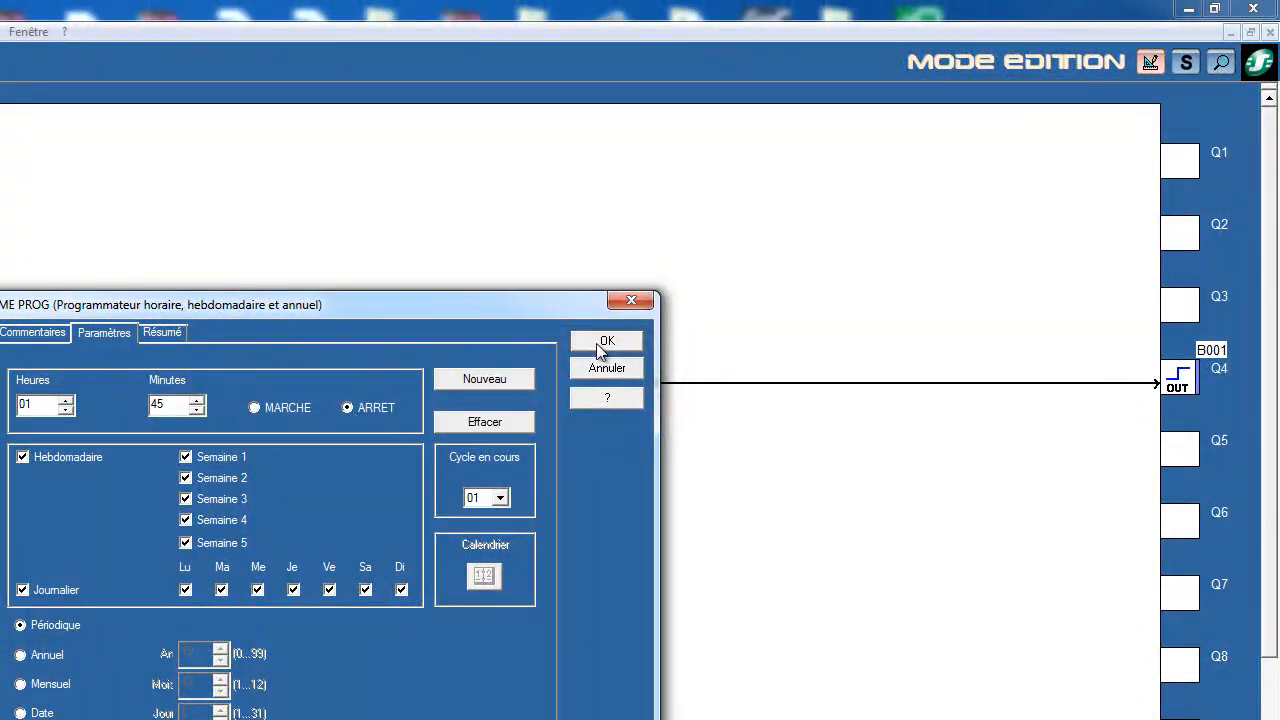
left_click(609, 340)
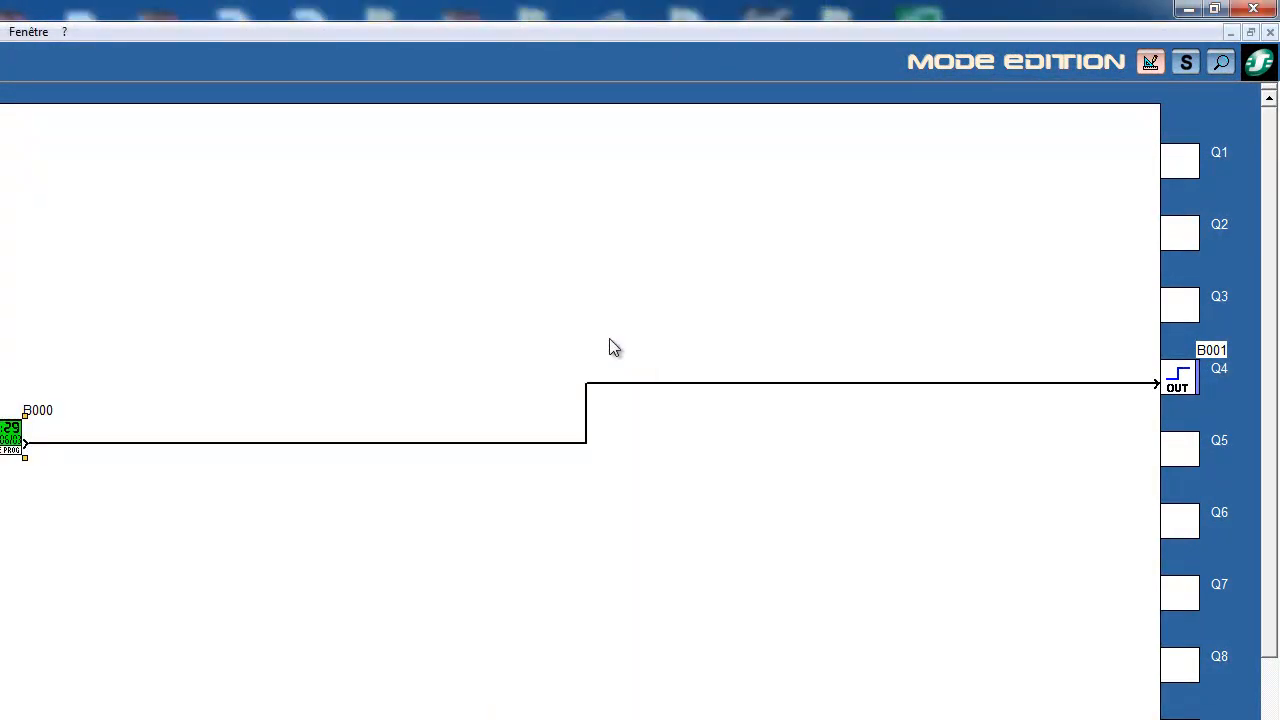
Simulate the program and show the simulation acceleration controller to follow the clock against output Q4.
left_click(1183, 63)
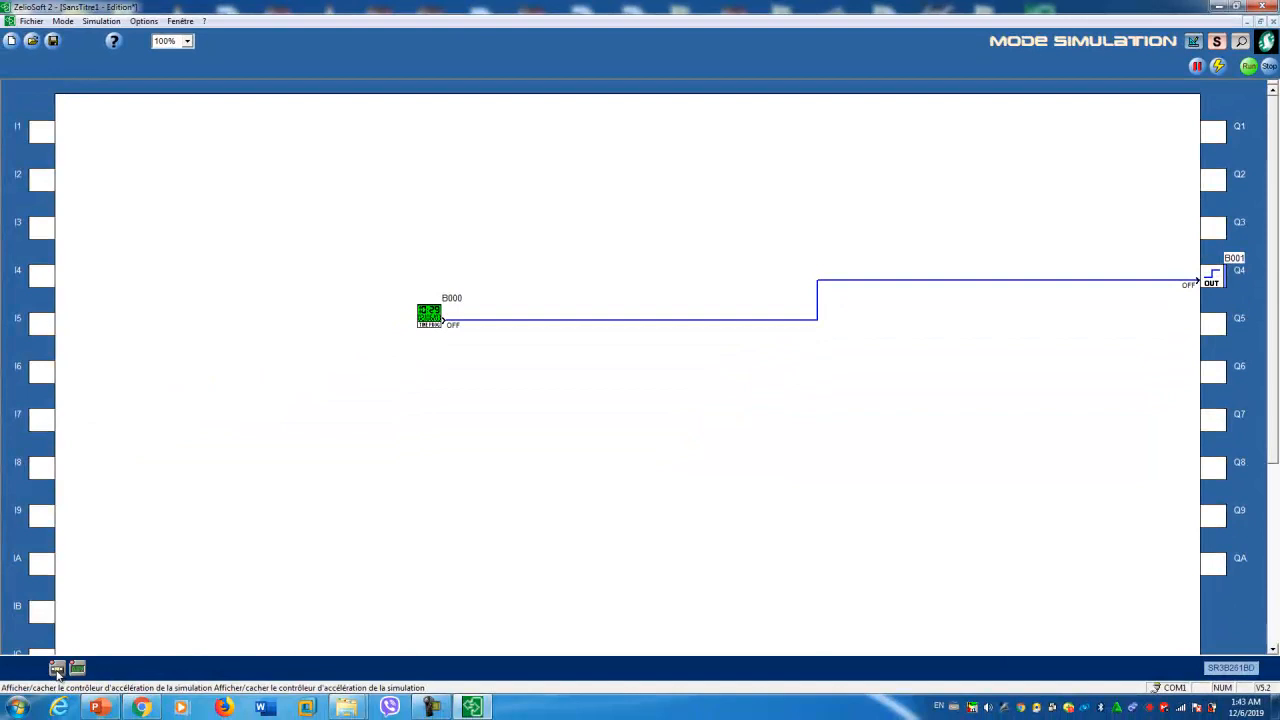
left_click(57, 669)
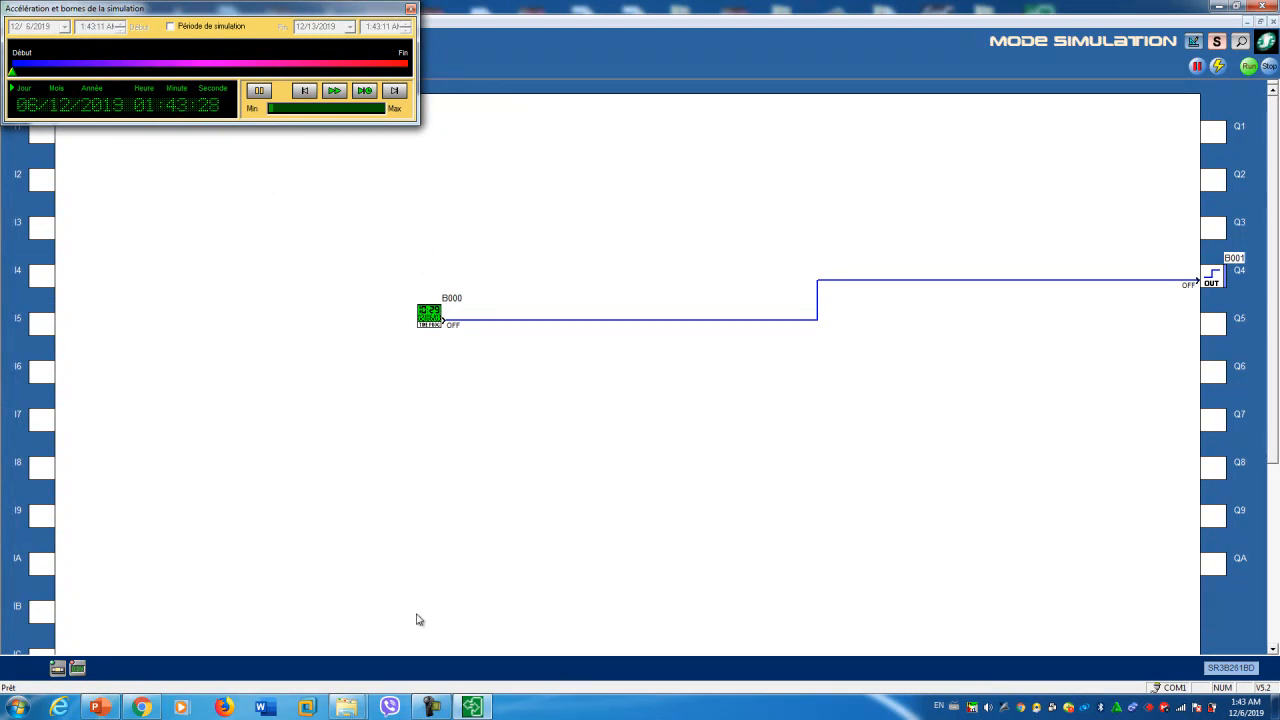
left_click(432, 707)
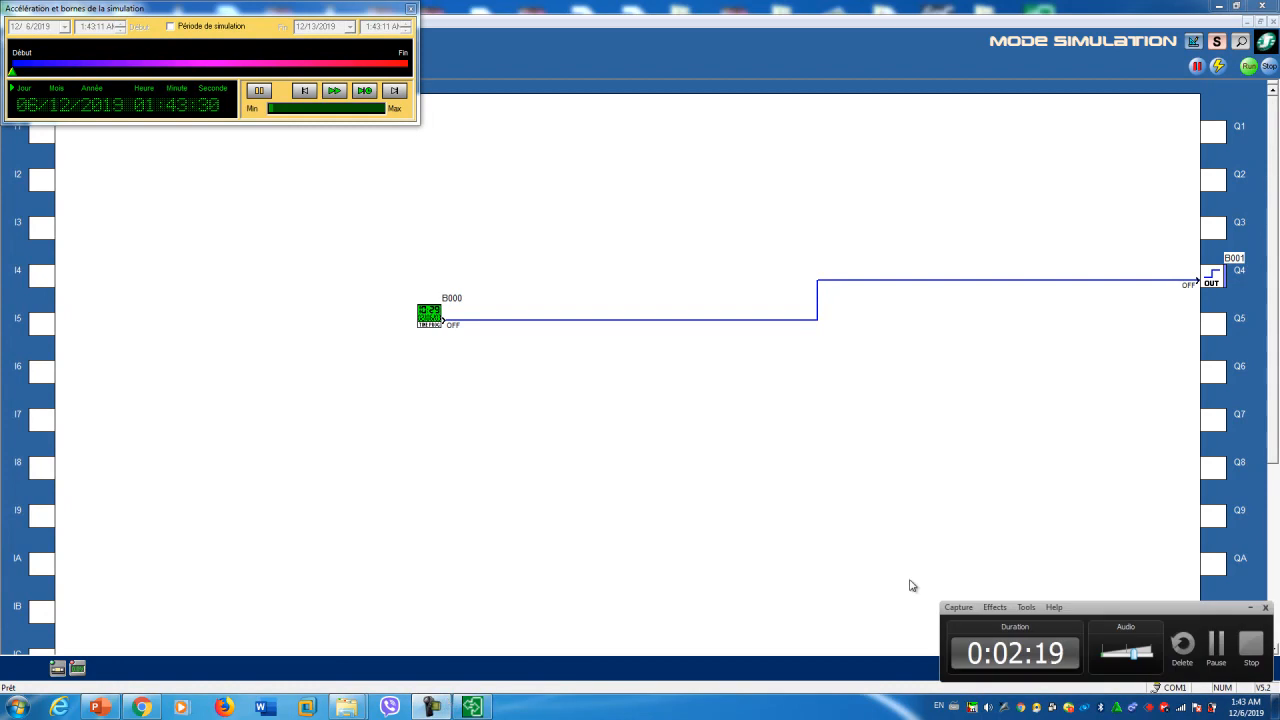
left_click(1216, 645)
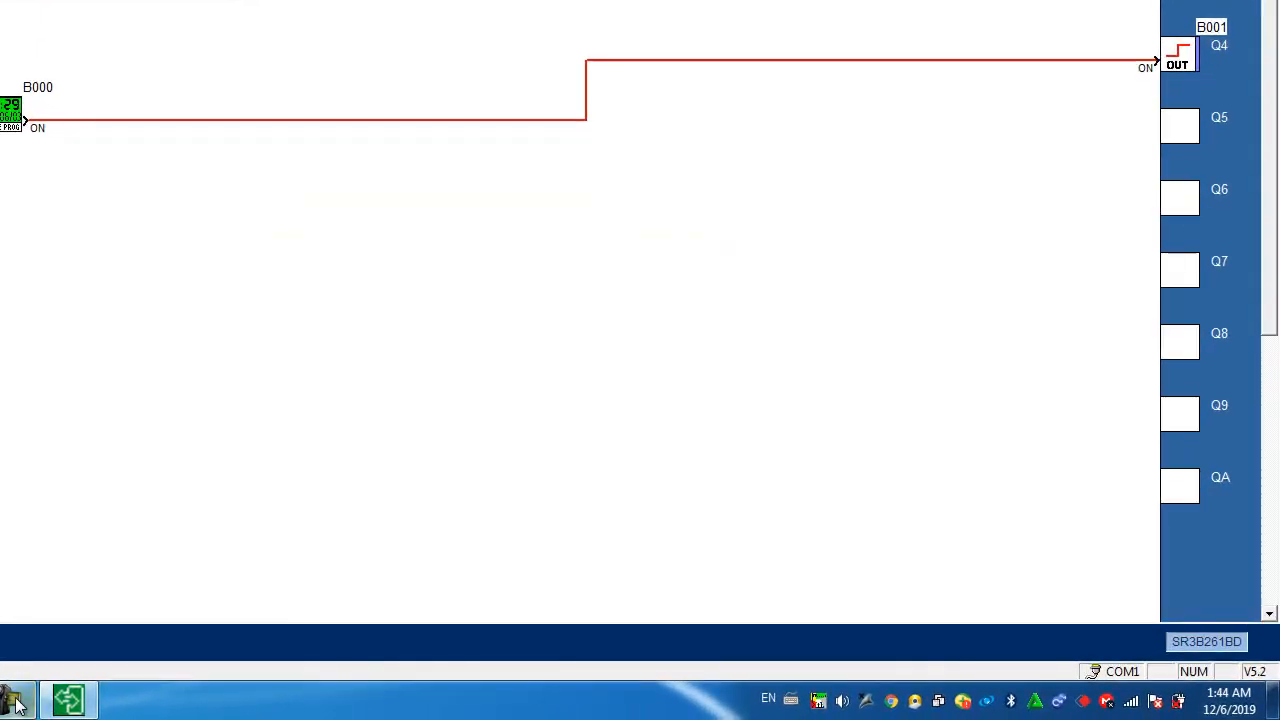
left_click(16, 704)
left_click(1187, 618)
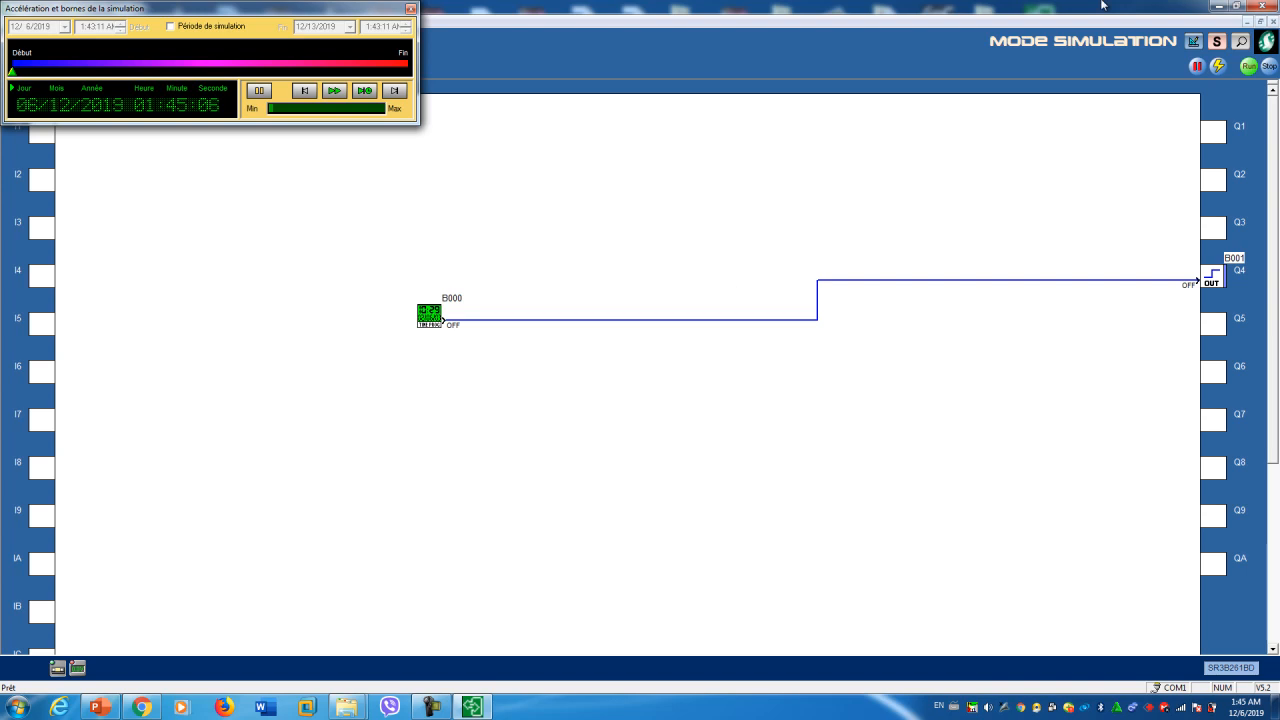
Return to edit mode and place a second TIME PROG block below the first one, near the level of I7.
left_click(1193, 42)
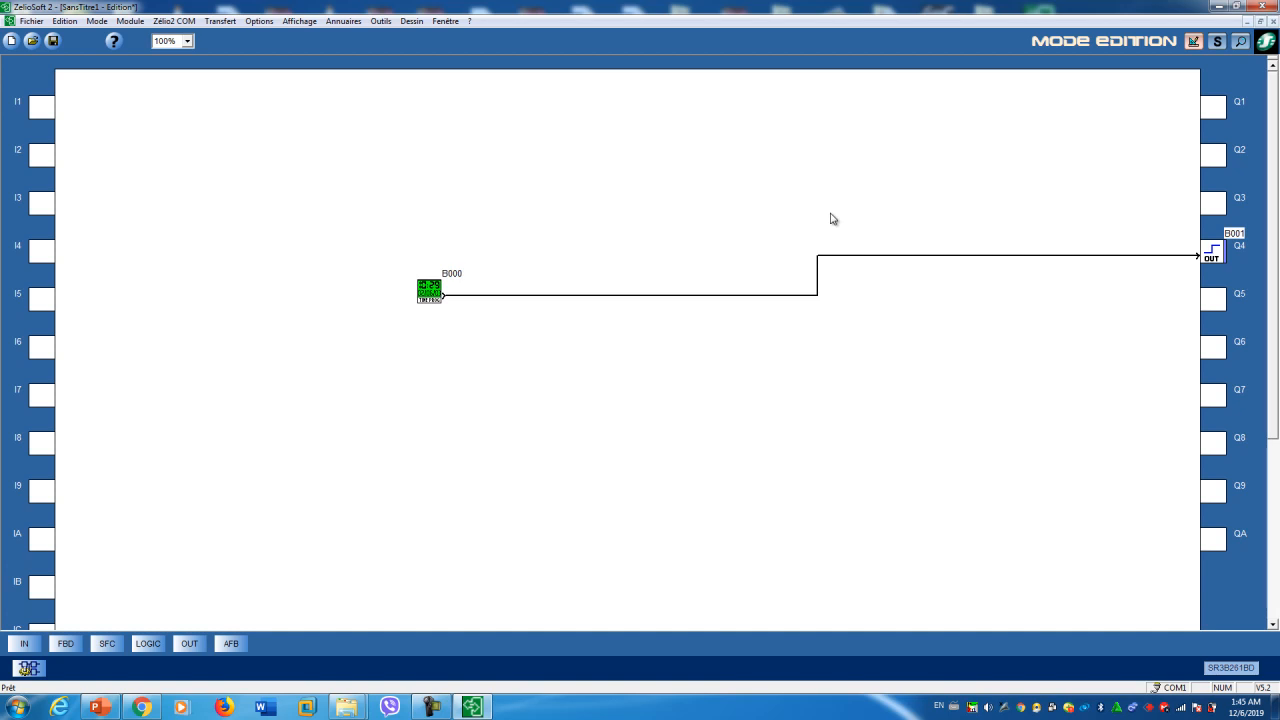
left_click(63, 645)
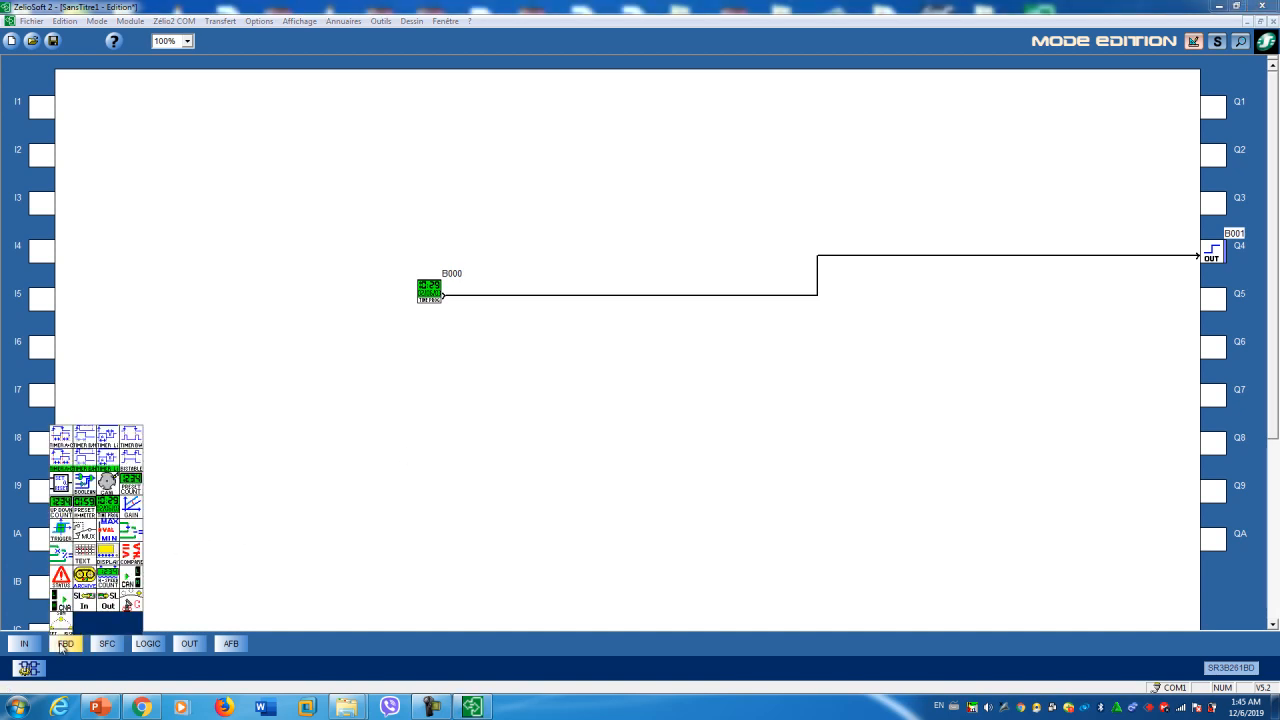
left_click_drag(127, 604, 437, 410)
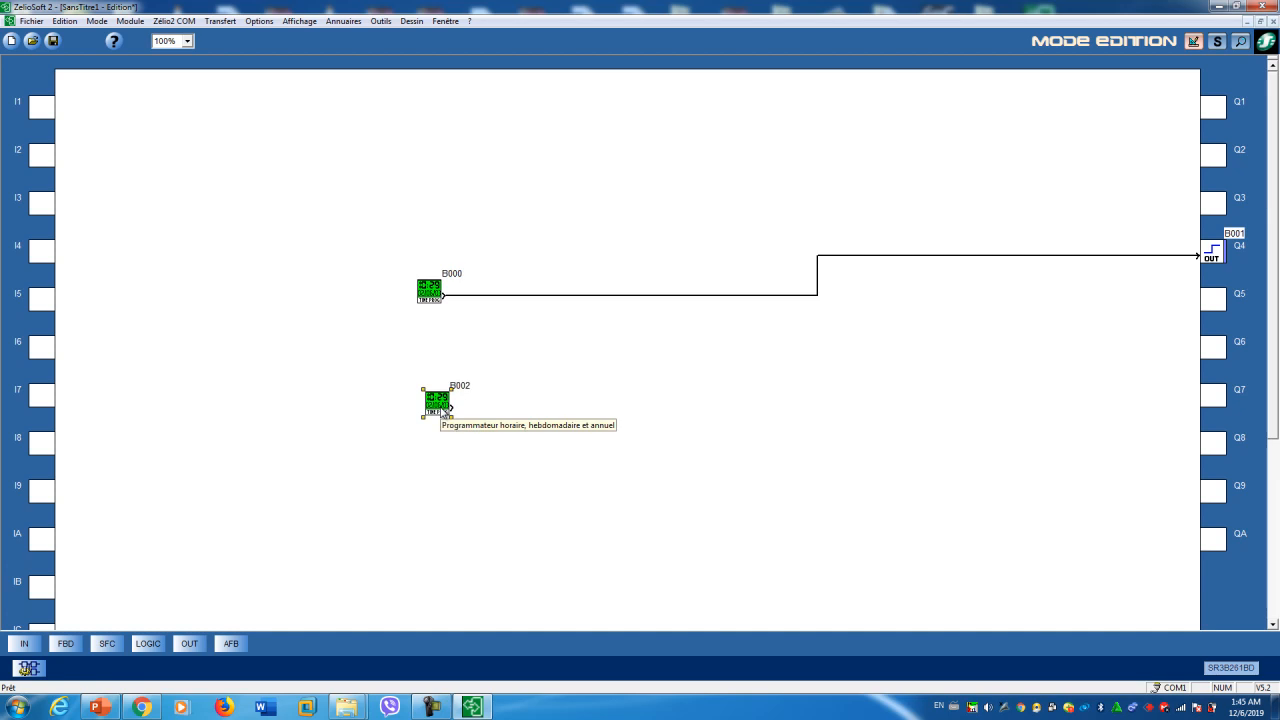
Add a first MARCHE cycle to the second TIME PROG block and set its start time.
double_click(435, 409)
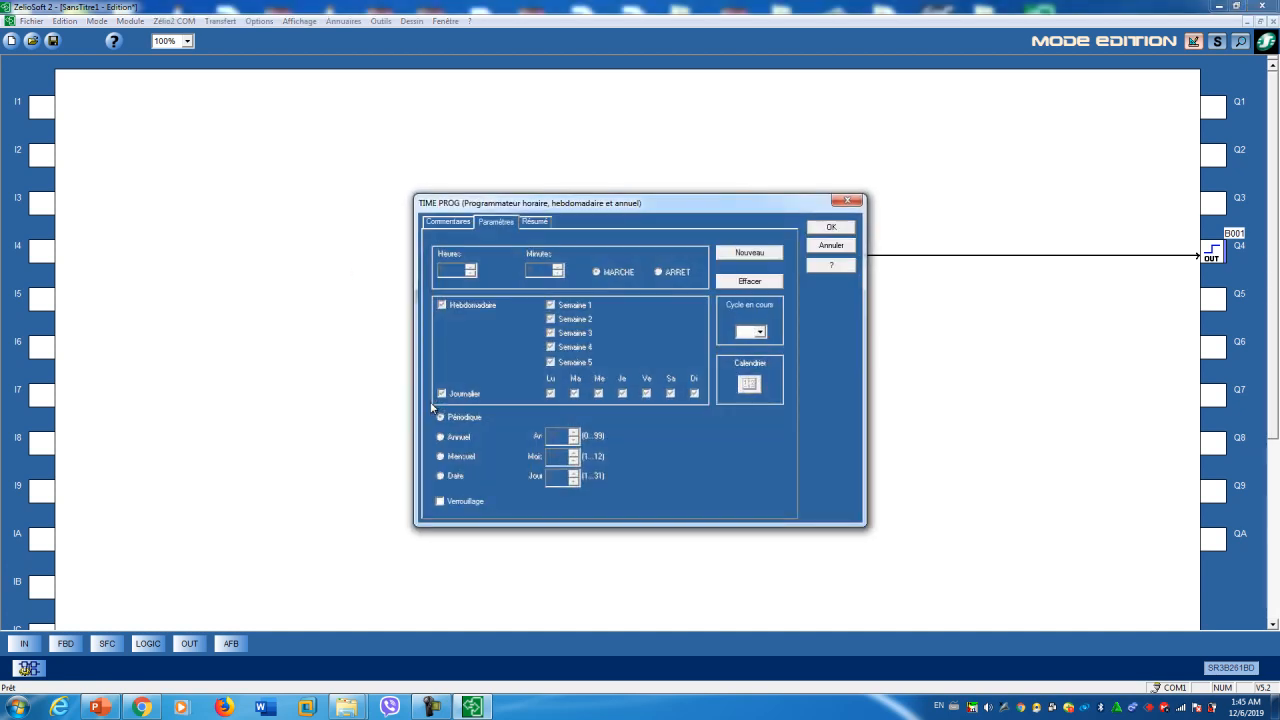
left_click(760, 256)
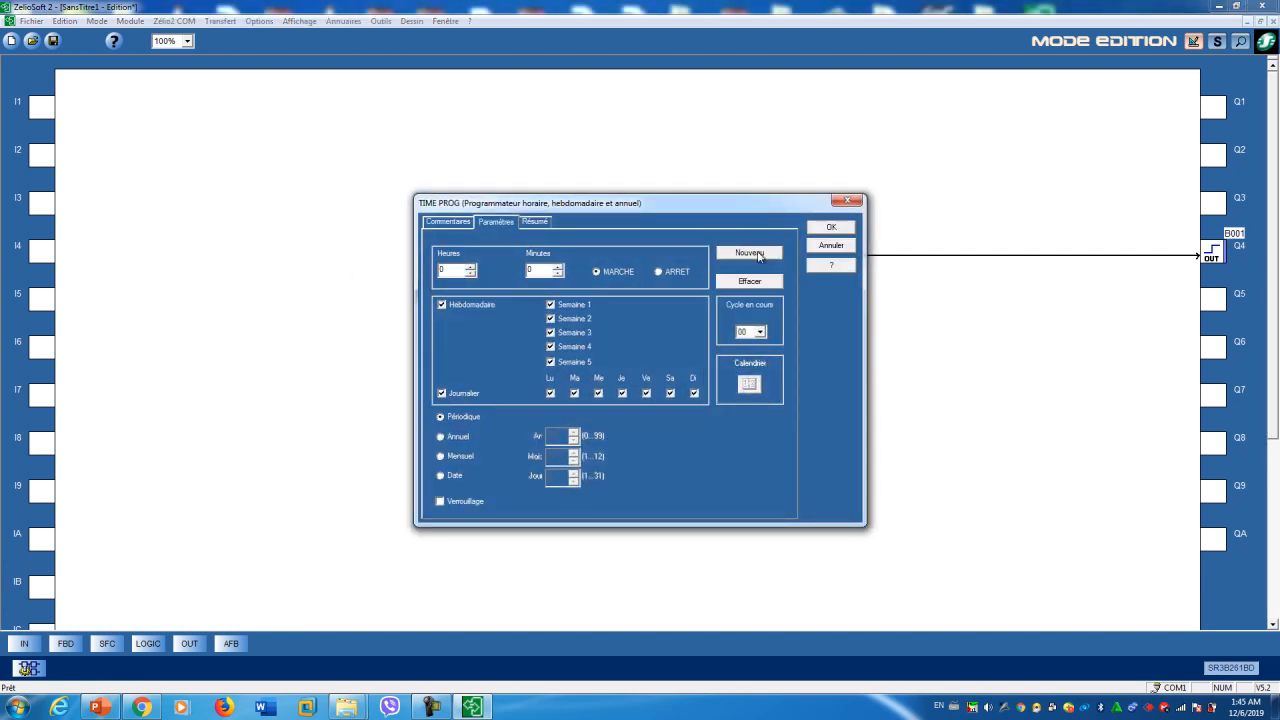
left_click(456, 269)
Add a second cycle to the lower TIME PROG block with hour 08 and state ARRET, and accept the settings.
left_click(775, 261)
double_click(453, 269)
type("08")
left_click(658, 271)
left_click(820, 231)
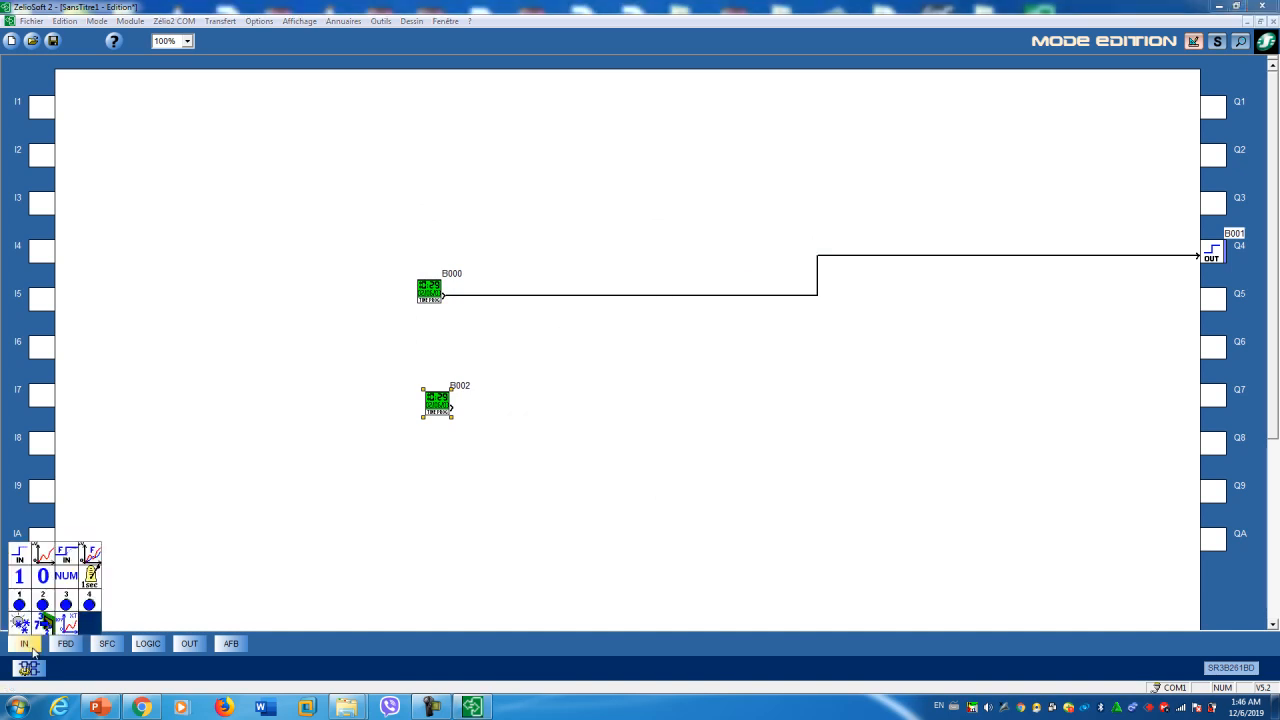
Place a discrete OUT block on output Q6 and wire the second TIME PROG block to it.
mouse_move(177, 652)
left_click_drag(185, 625, 454, 407)
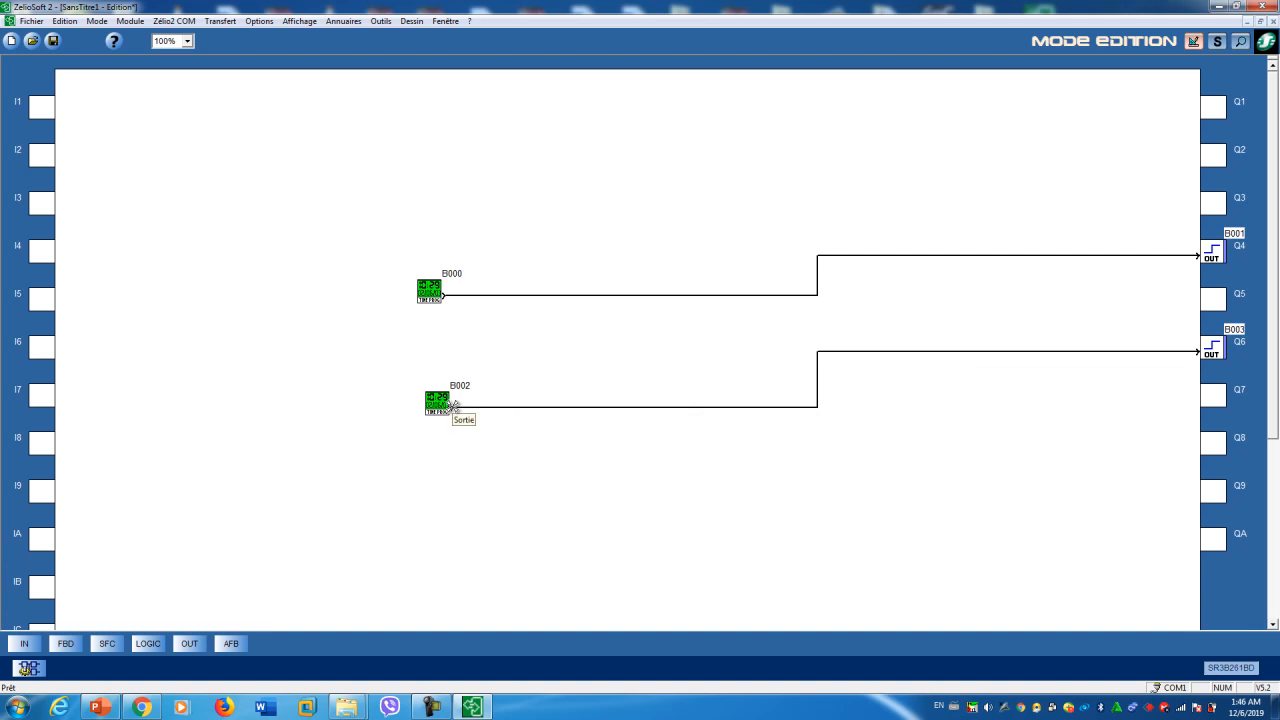
Run the simulation with both time programmers and compare the states of Q4 and Q6 with the system clock.
left_click(1214, 43)
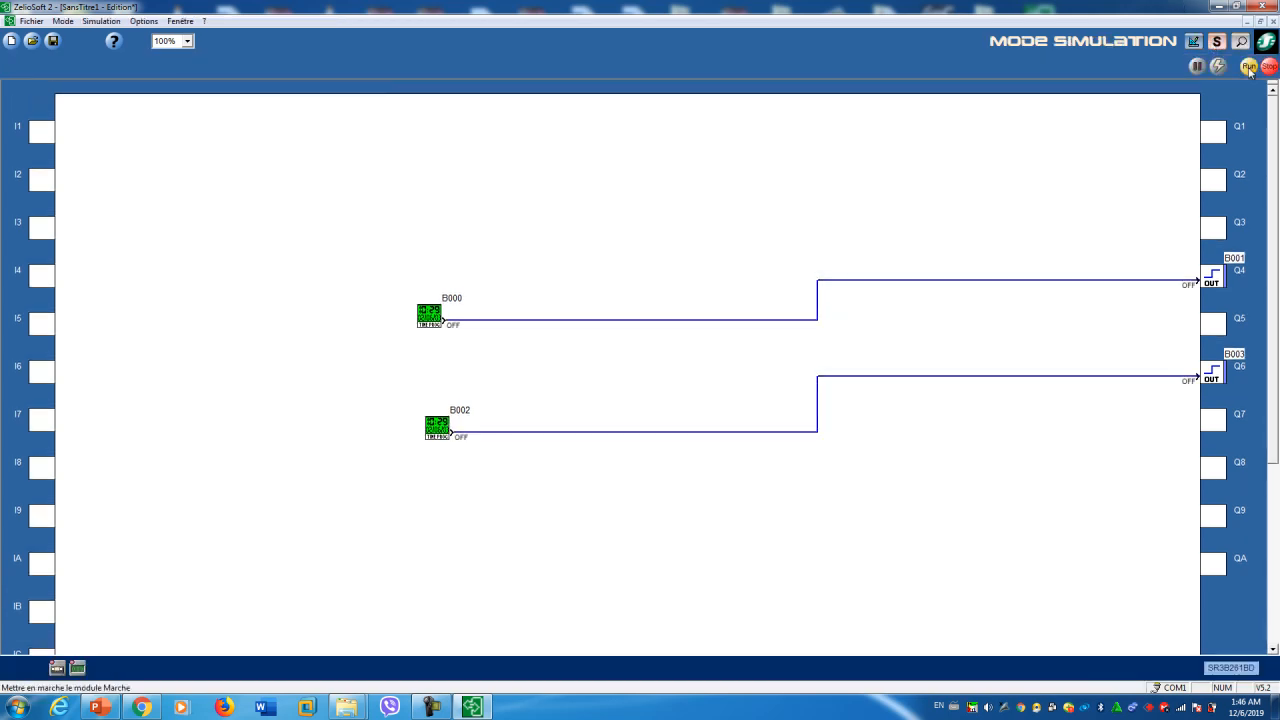
left_click(1248, 67)
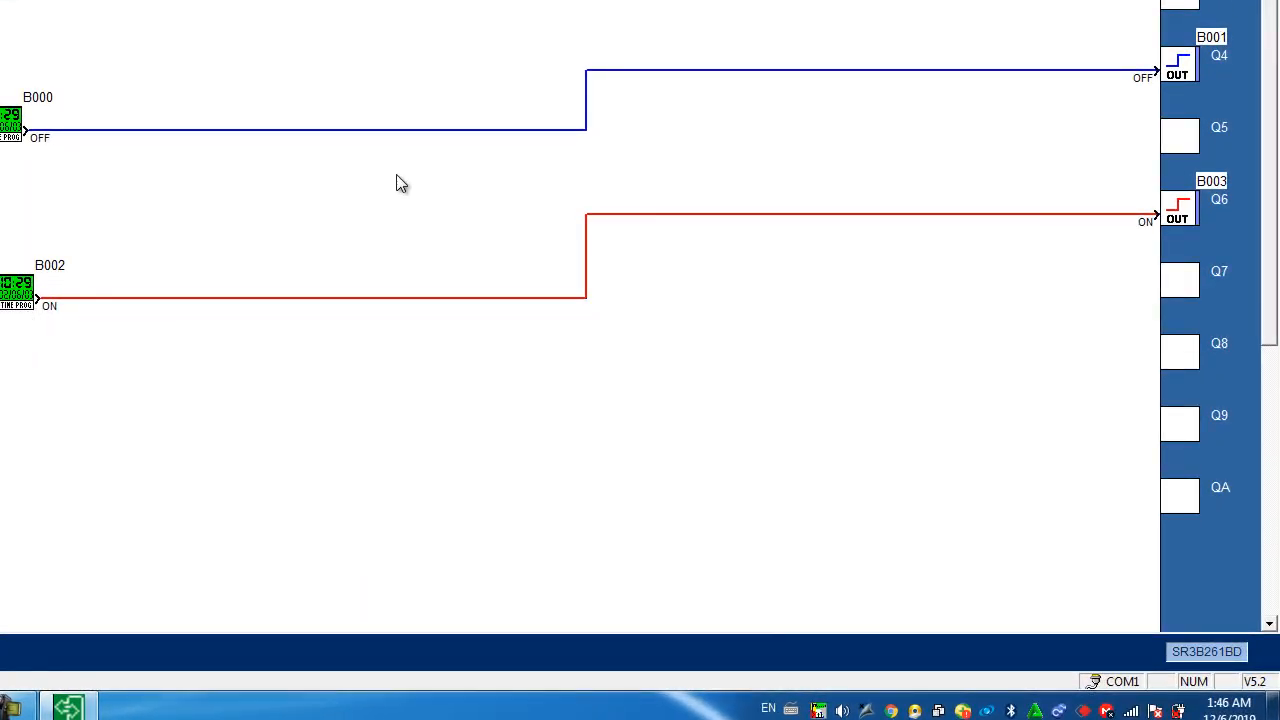
left_click(1226, 710)
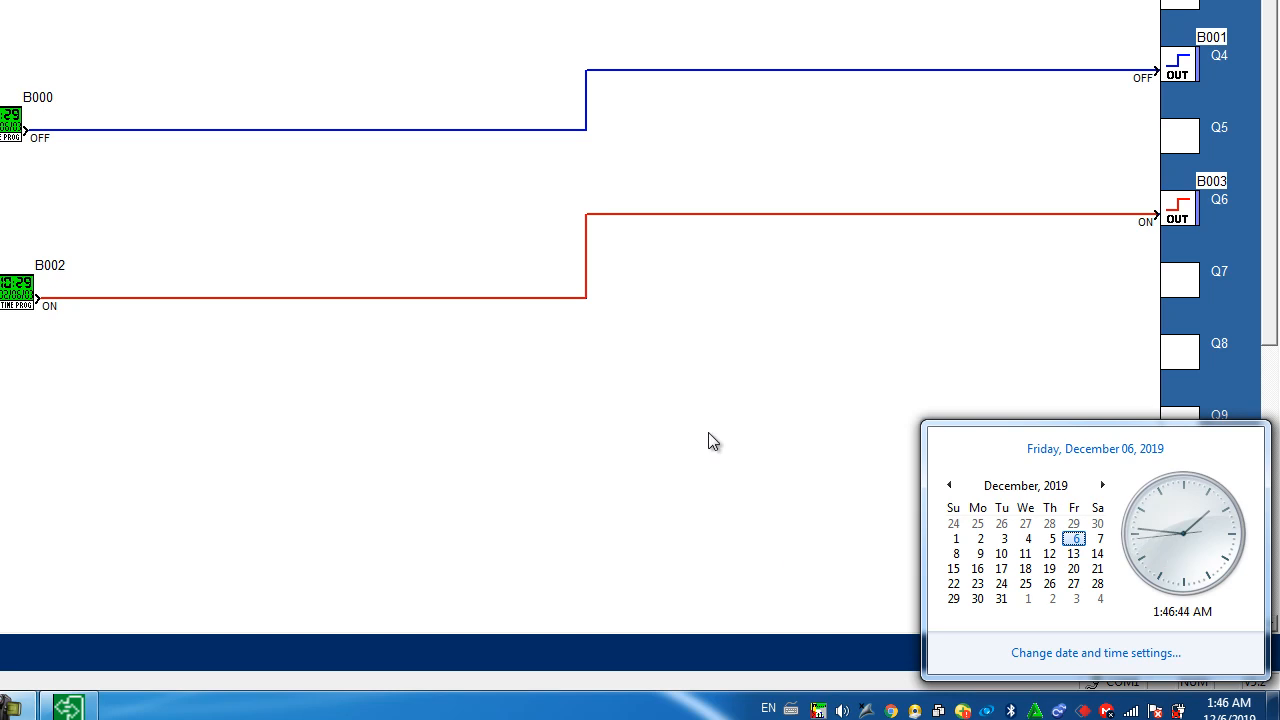
left_click(634, 352)
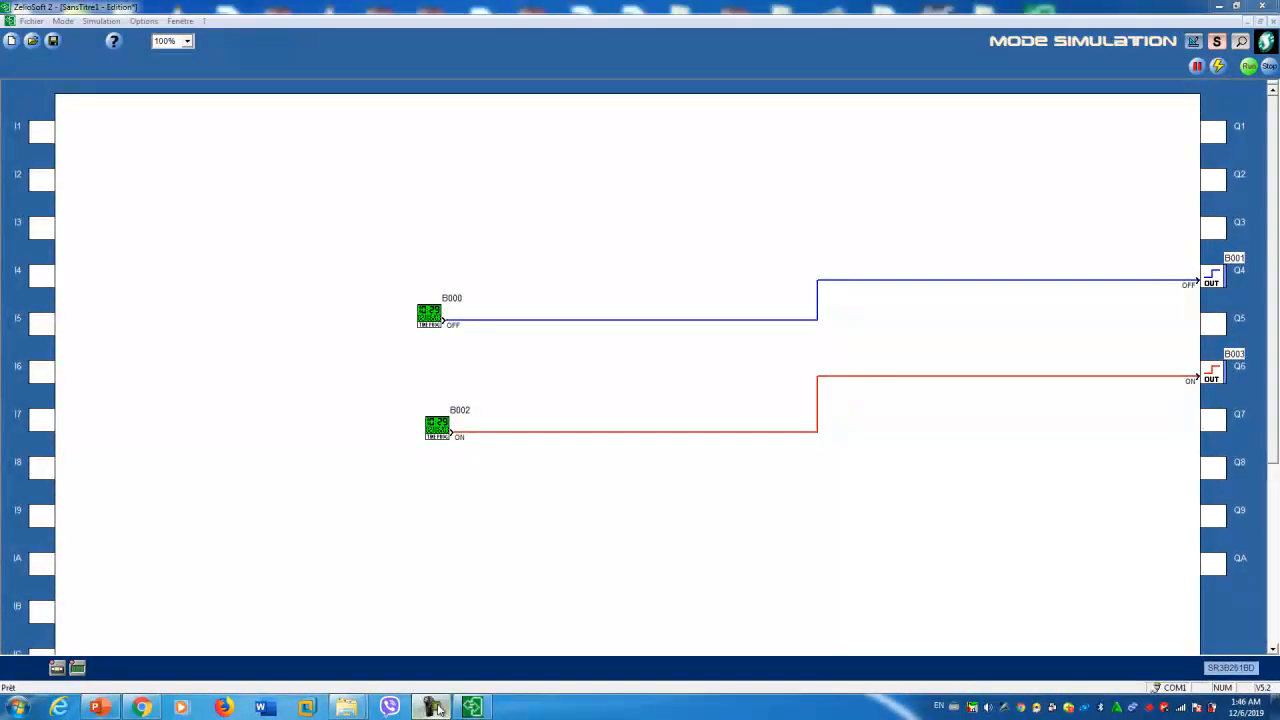
left_click(437, 708)
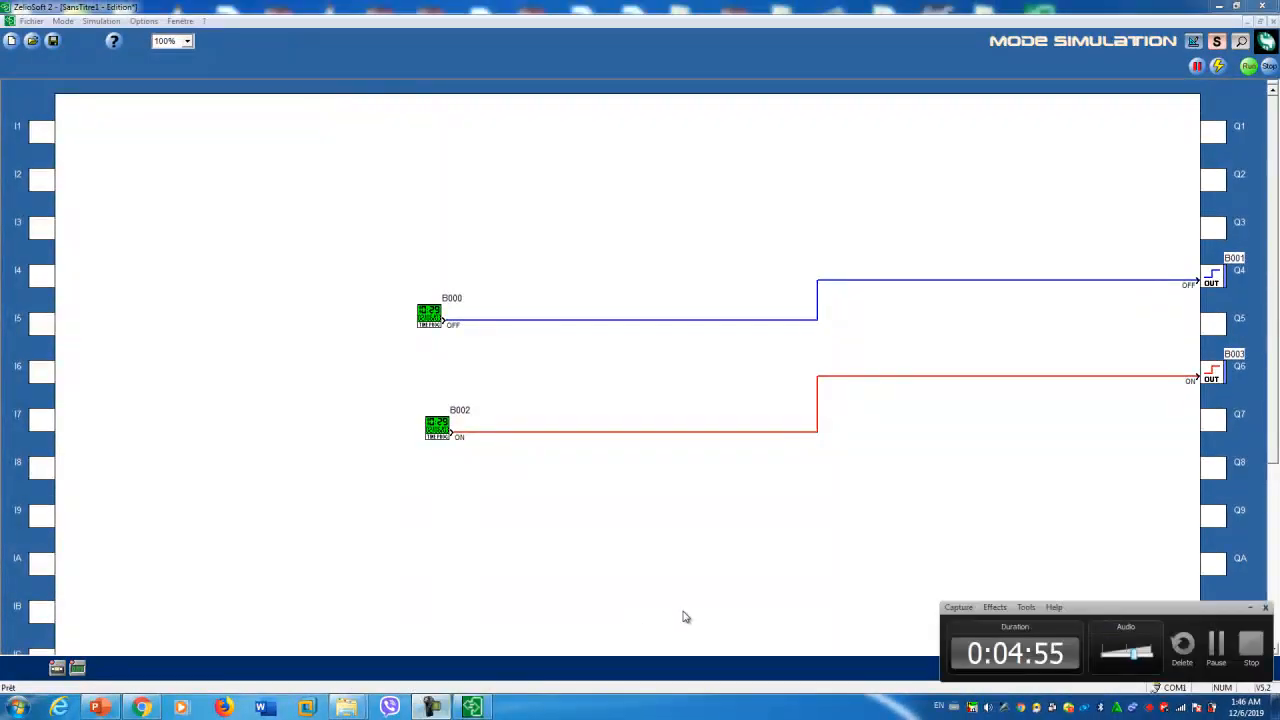